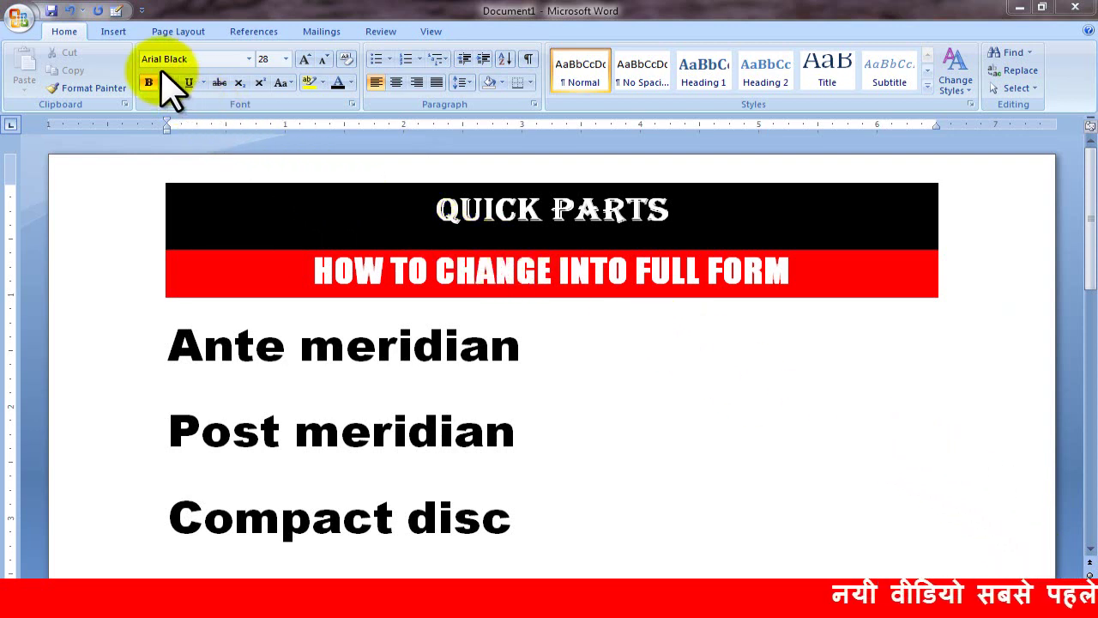
# Look over the existing entries in the Insert tab's Quick Parts gallery without changing the text
pyautogui.click(113, 33)
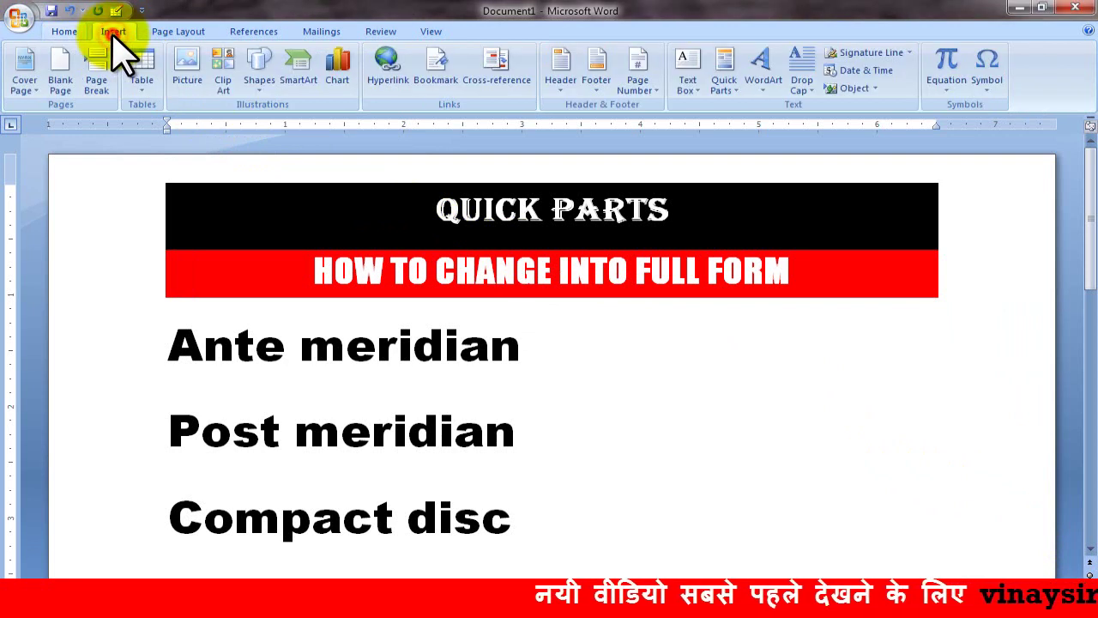
pyautogui.click(732, 91)
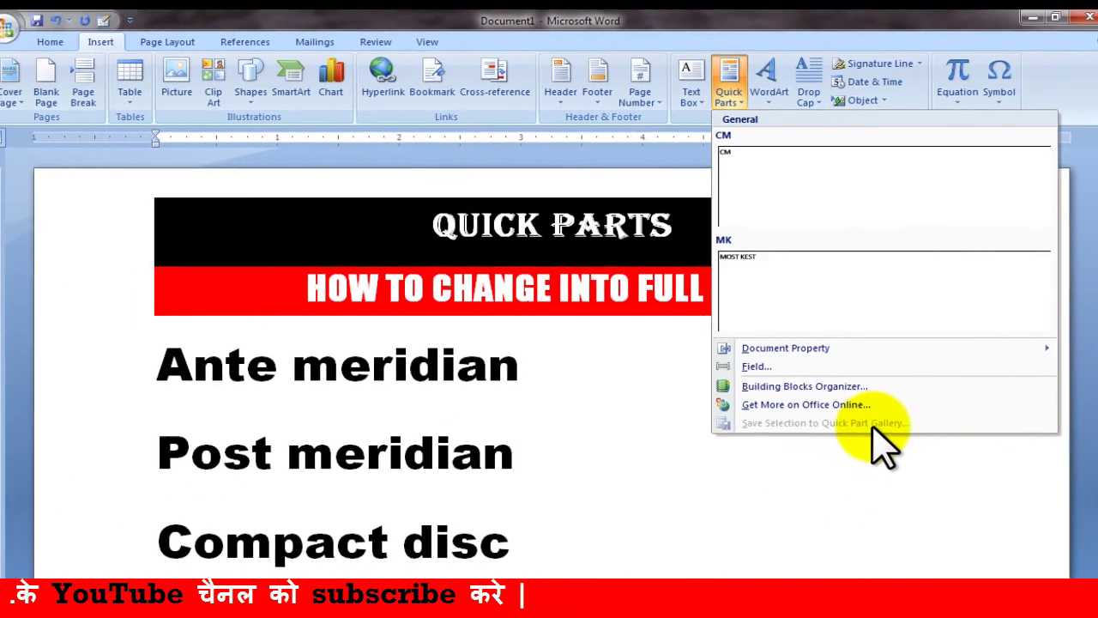
pyautogui.click(672, 391)
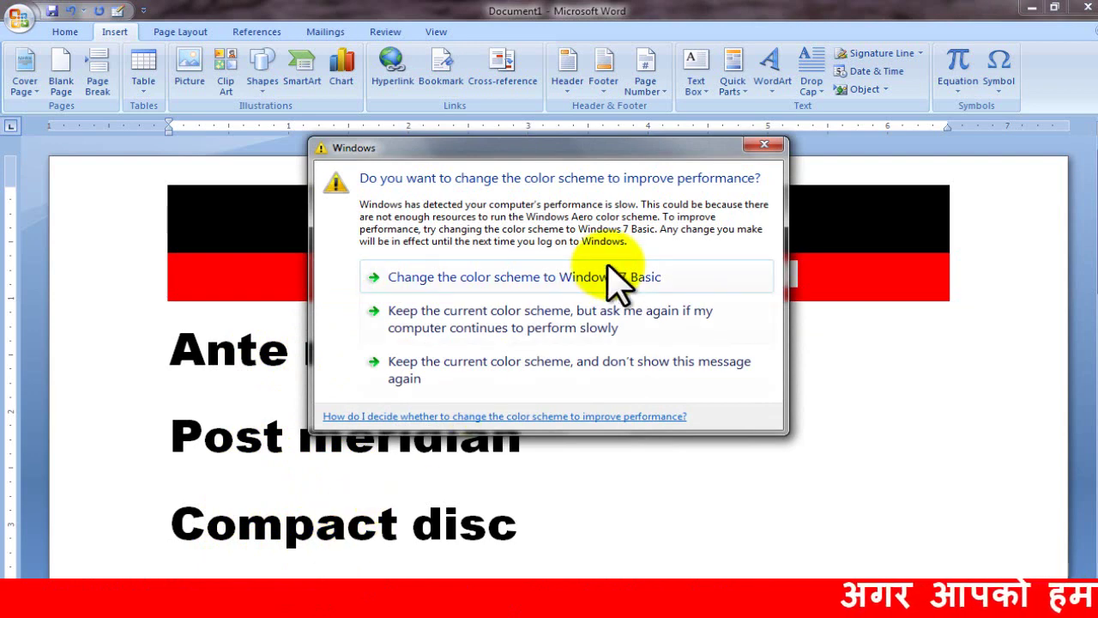
# Dismiss the performance warning by switching to the Windows 7 Basic colour scheme
pyautogui.click(608, 273)
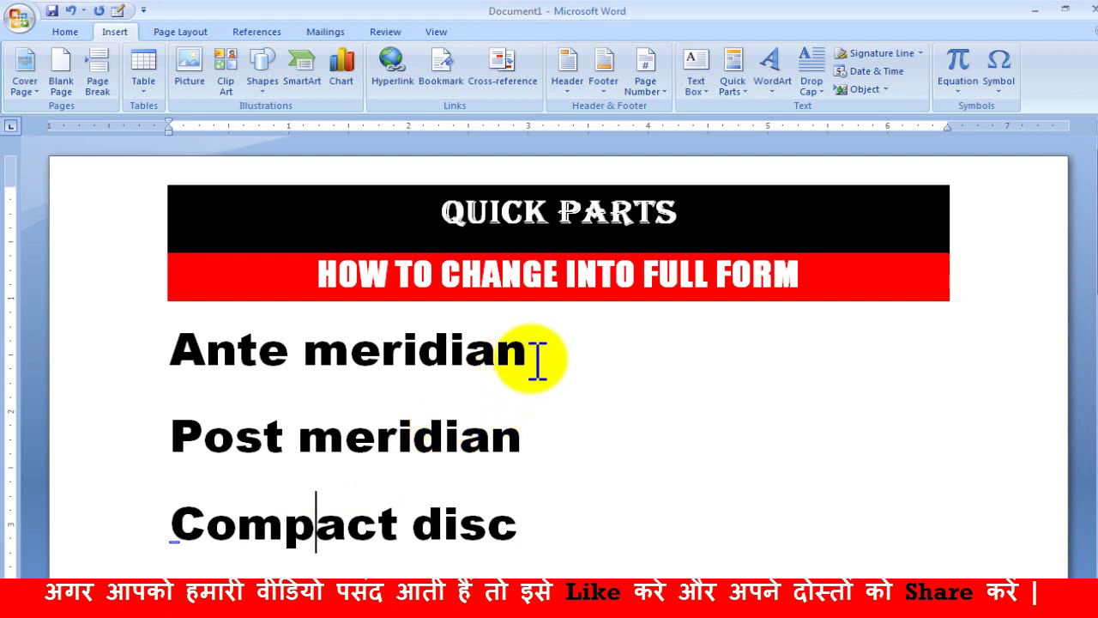
# Select the 'Ante meridian' line and save it to the Quick Part Gallery named AM
pyautogui.moveTo(534, 360); pyautogui.dragTo(204, 359)
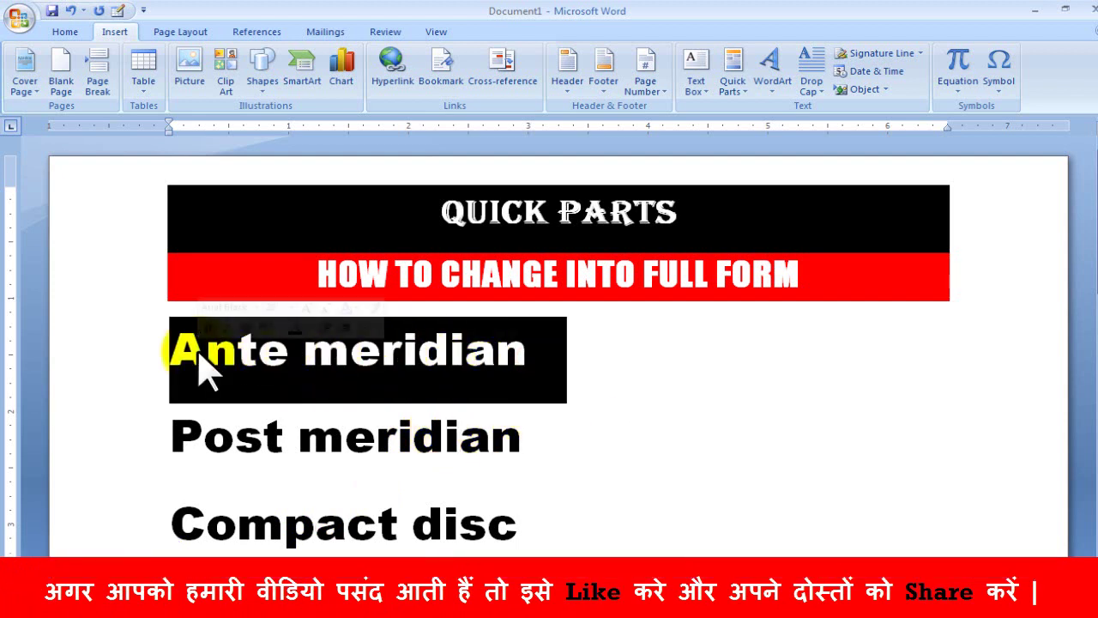
pyautogui.click(740, 97)
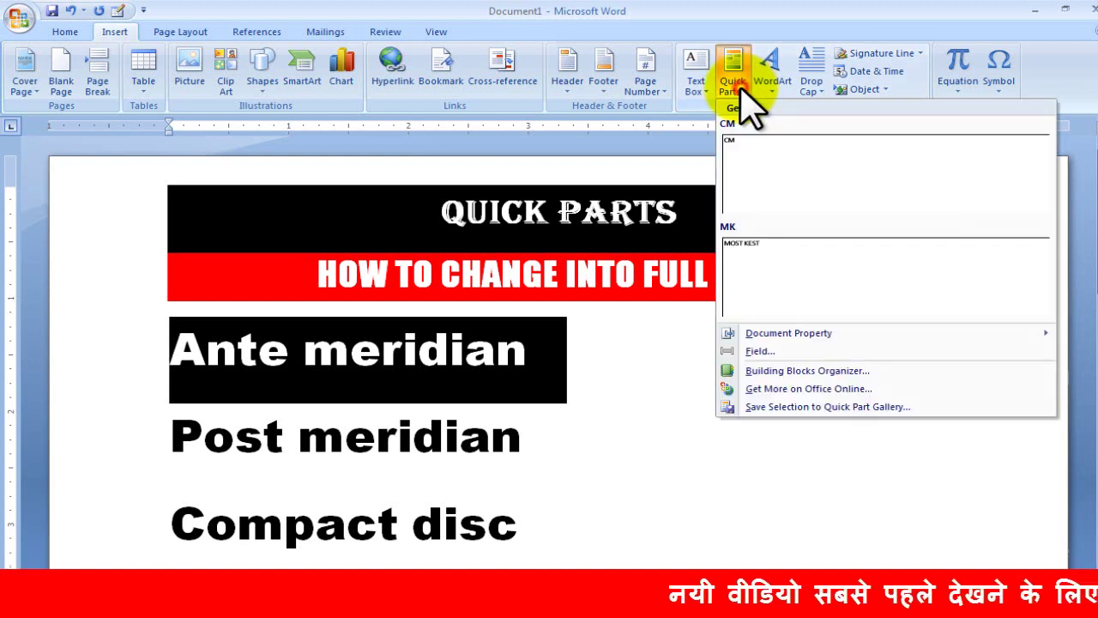
pyautogui.click(803, 408)
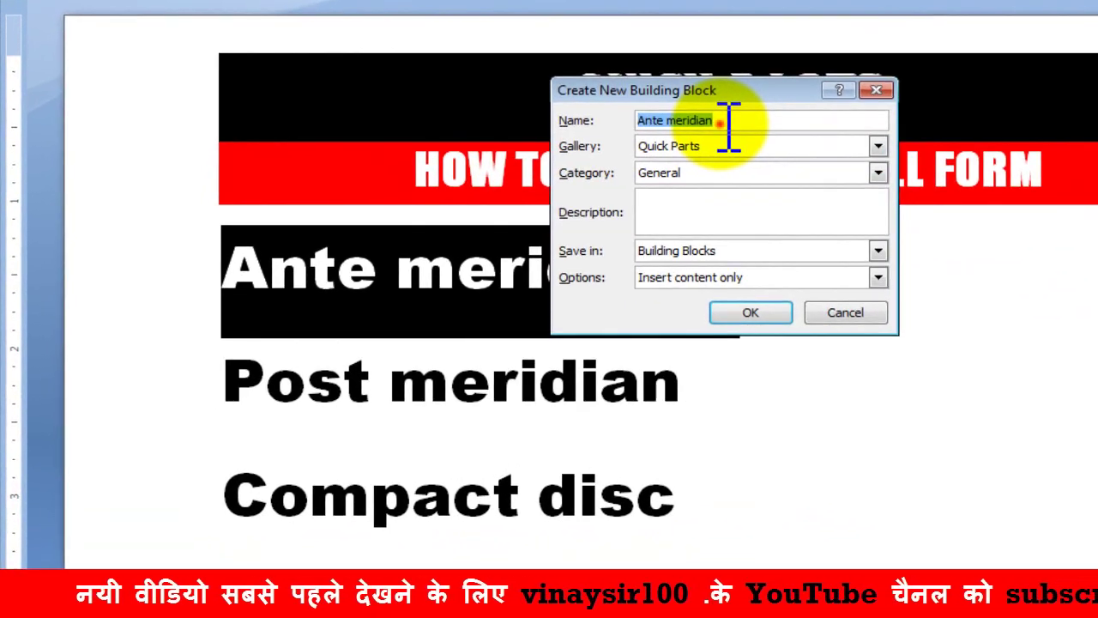
pyautogui.click(728, 120)
pyautogui.press('BackSpace')
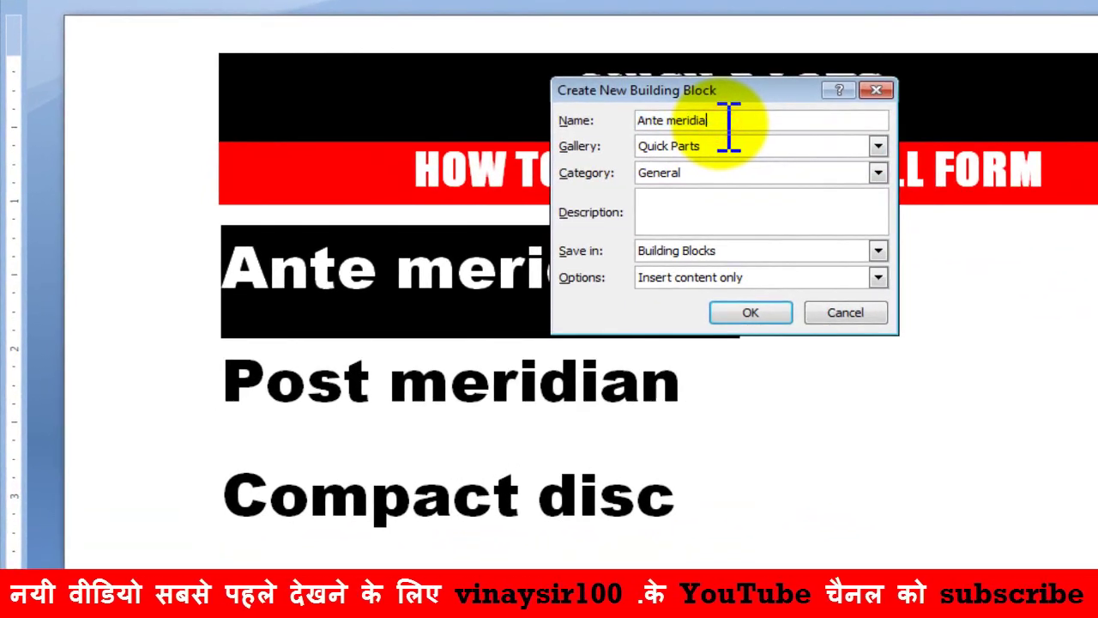
pyautogui.press('BackSpace')
pyautogui.press('BackSpace')
pyautogui.press('BackSpace')
pyautogui.press('BackSpace')
pyautogui.press('BackSpace')
pyautogui.press('BackSpace')
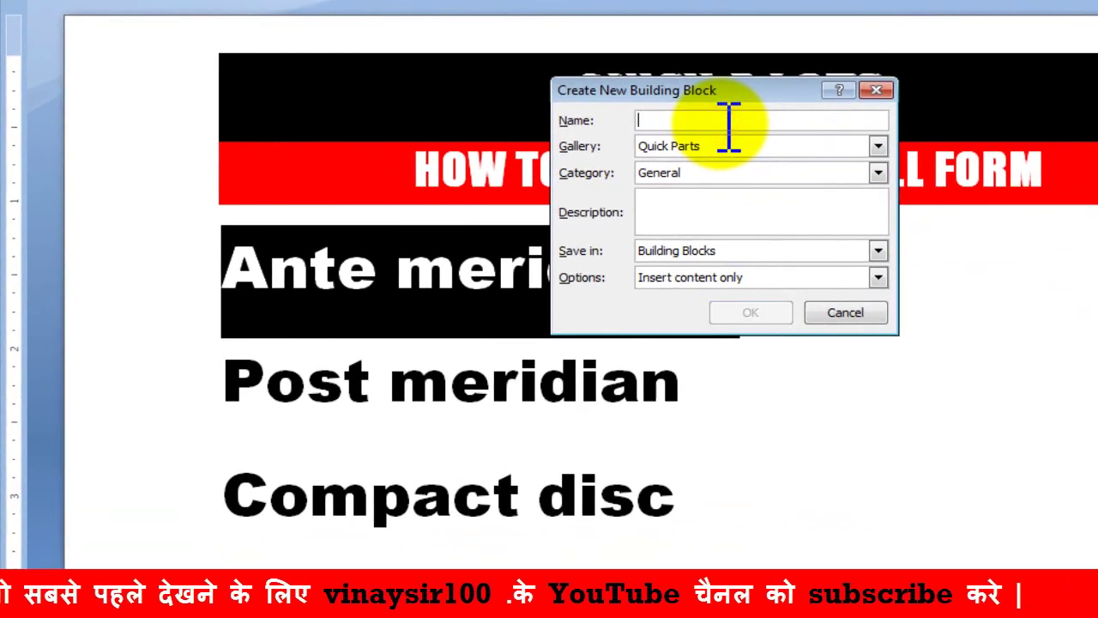
pyautogui.write('MA')
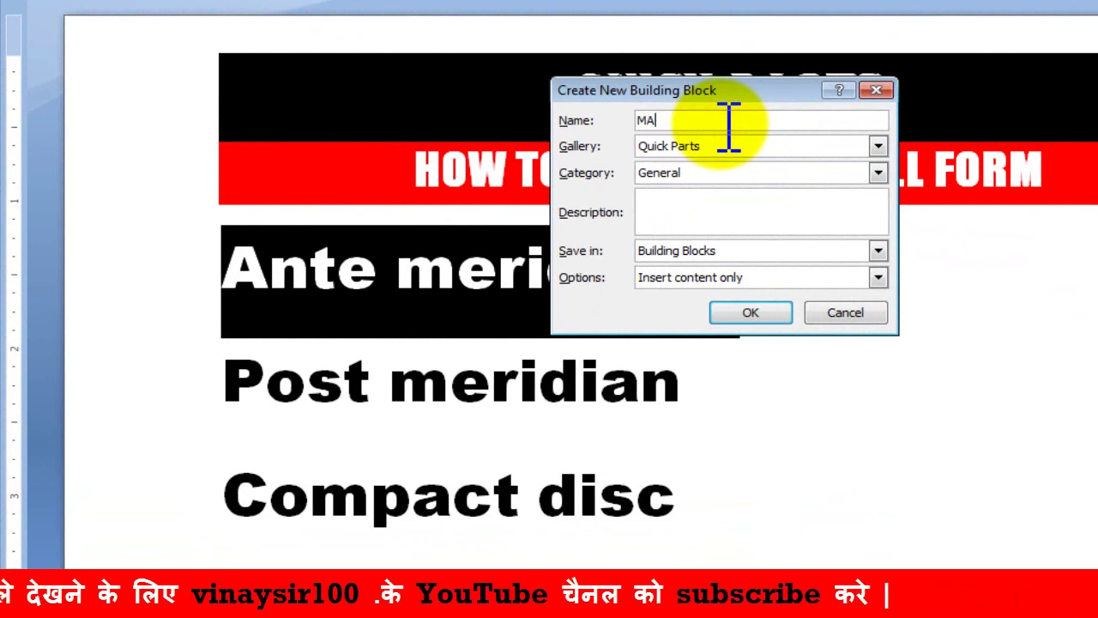
pyautogui.press('BackSpace')
pyautogui.press('BackSpace')
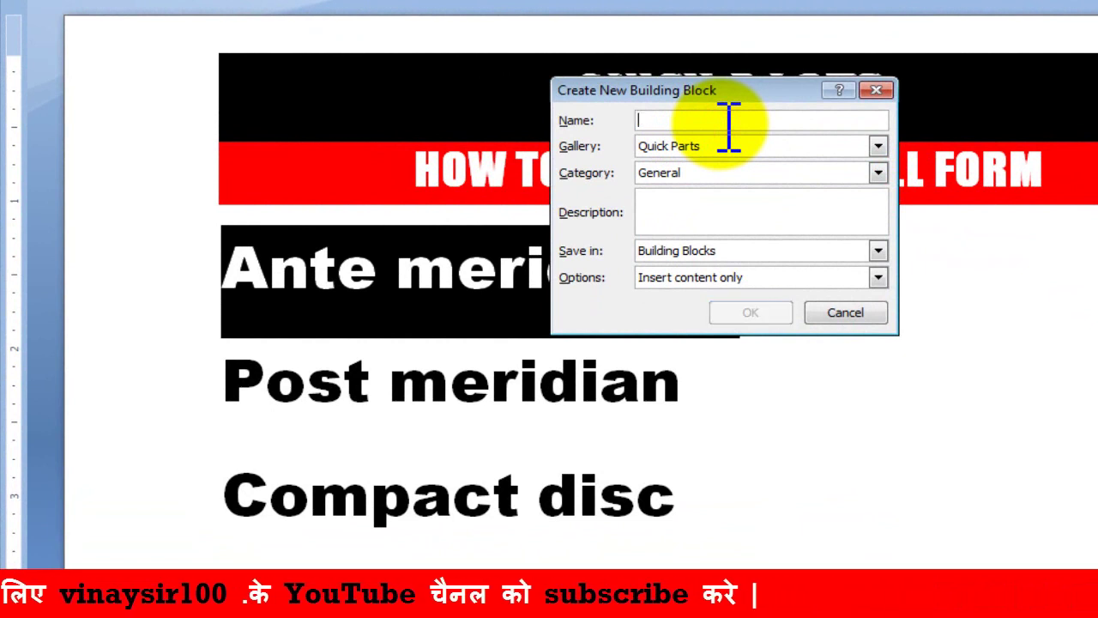
pyautogui.write('AM')
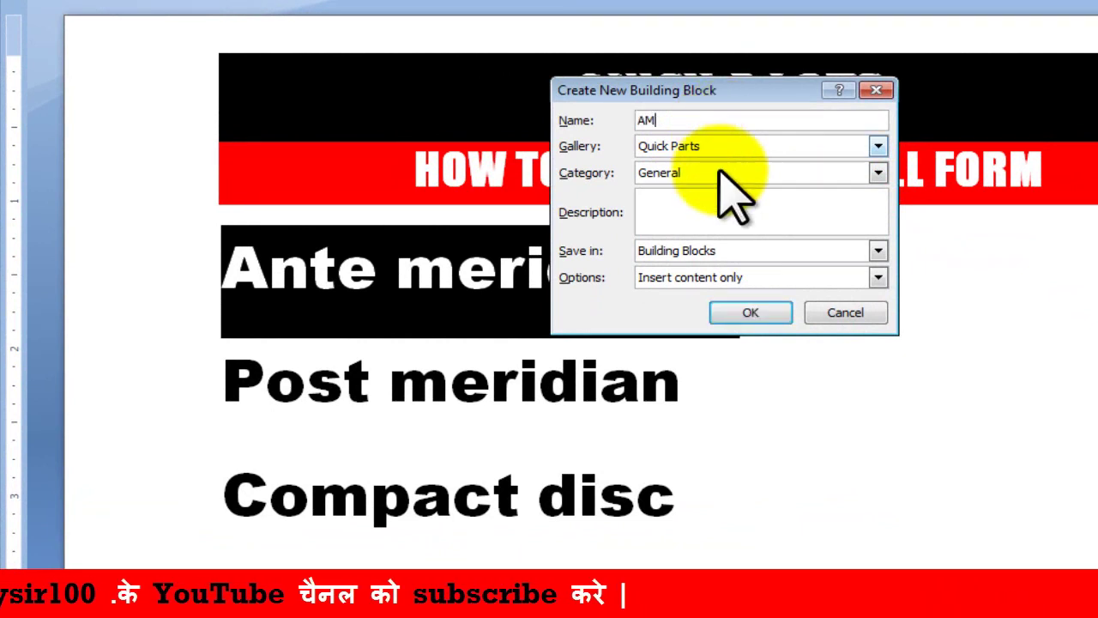
pyautogui.click(747, 314)
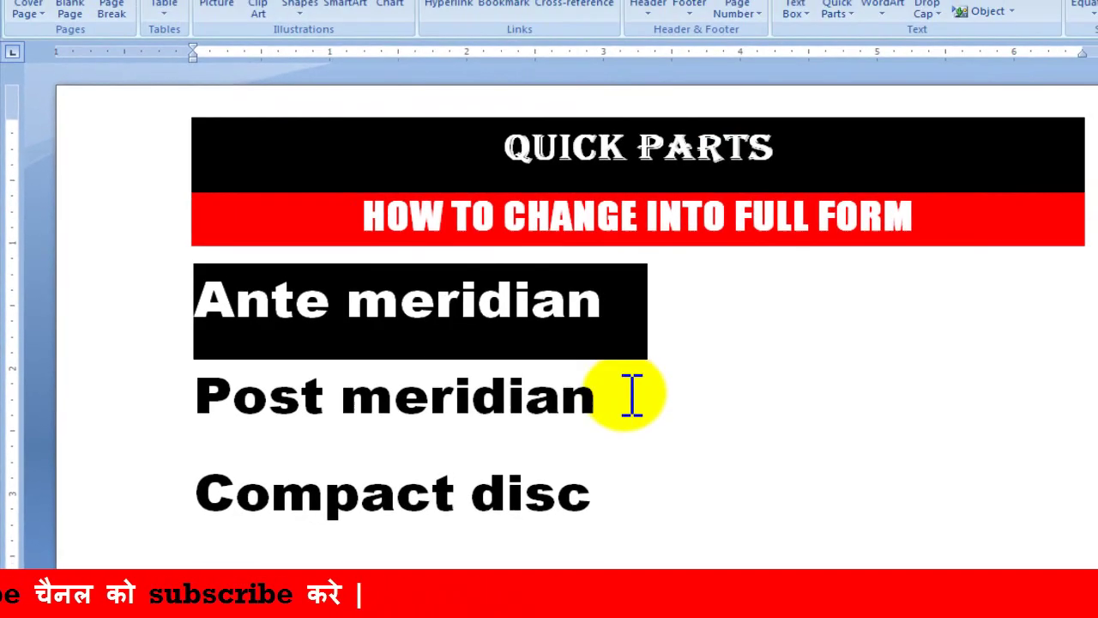
# Select the 'Post meridian' line and save it to the Quick Part Gallery named PM
pyautogui.moveTo(540, 421); pyautogui.dragTo(249, 390)
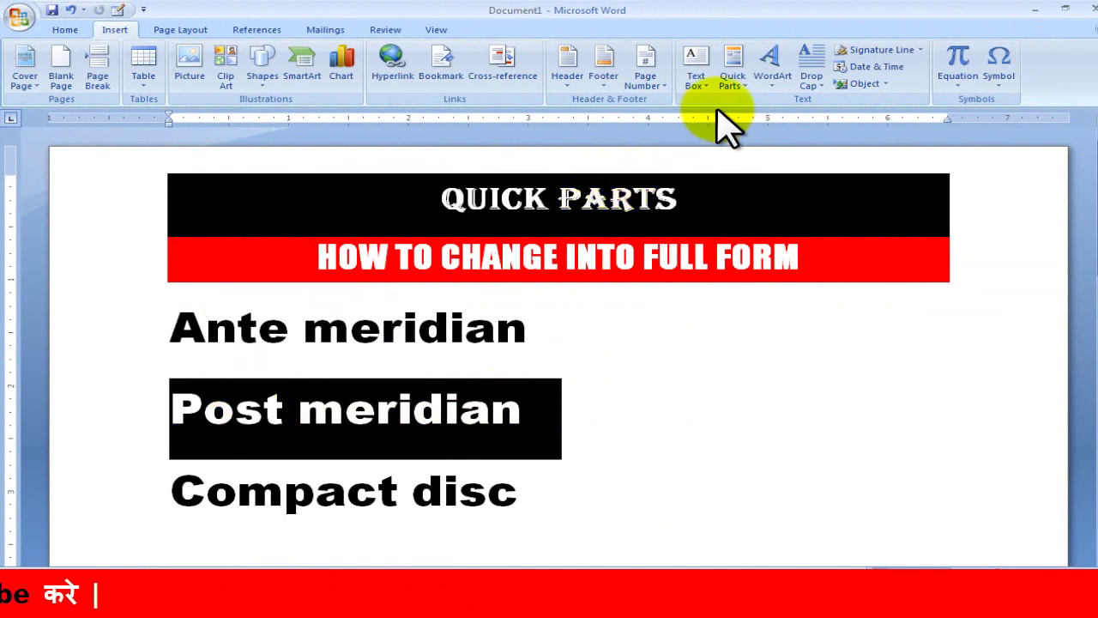
pyautogui.click(738, 81)
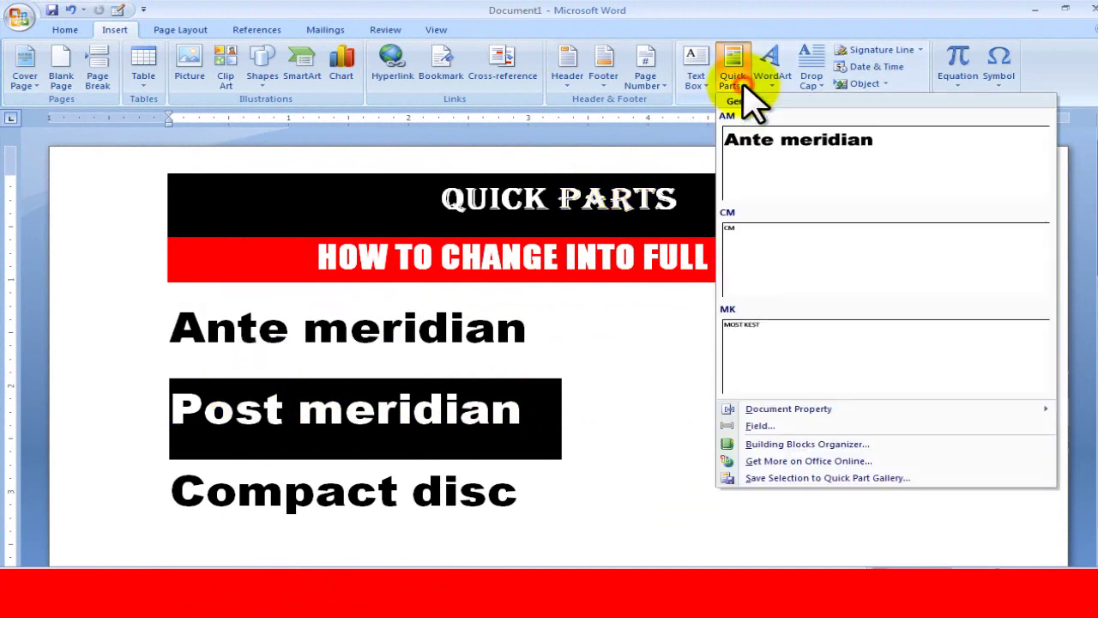
pyautogui.click(801, 479)
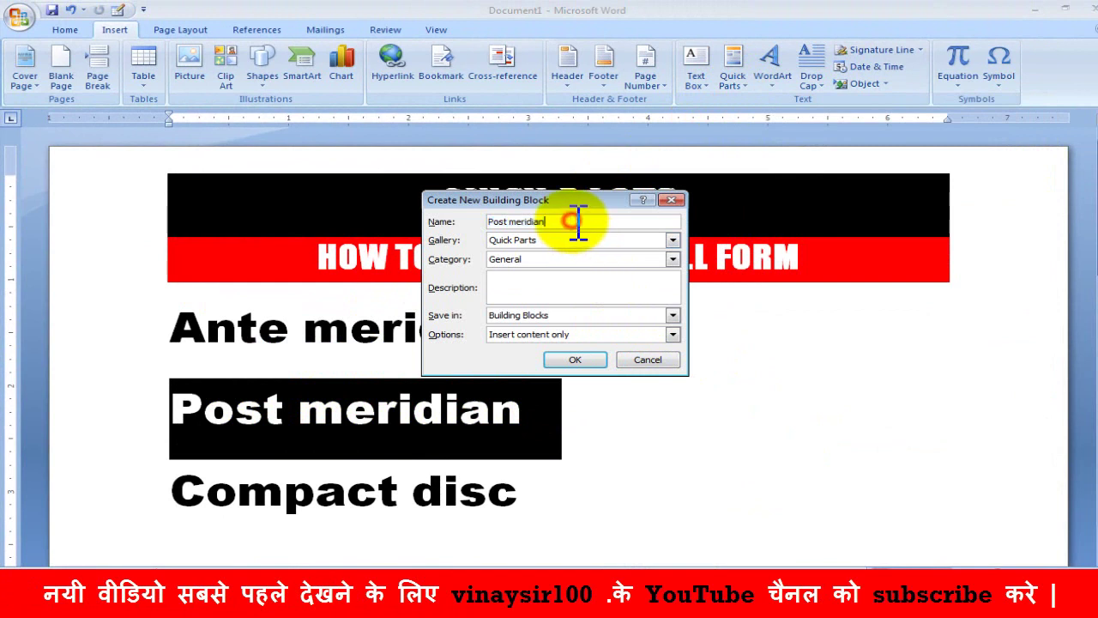
pyautogui.press('BackSpace')
pyautogui.press('BackSpace')
pyautogui.press('BackSpace')
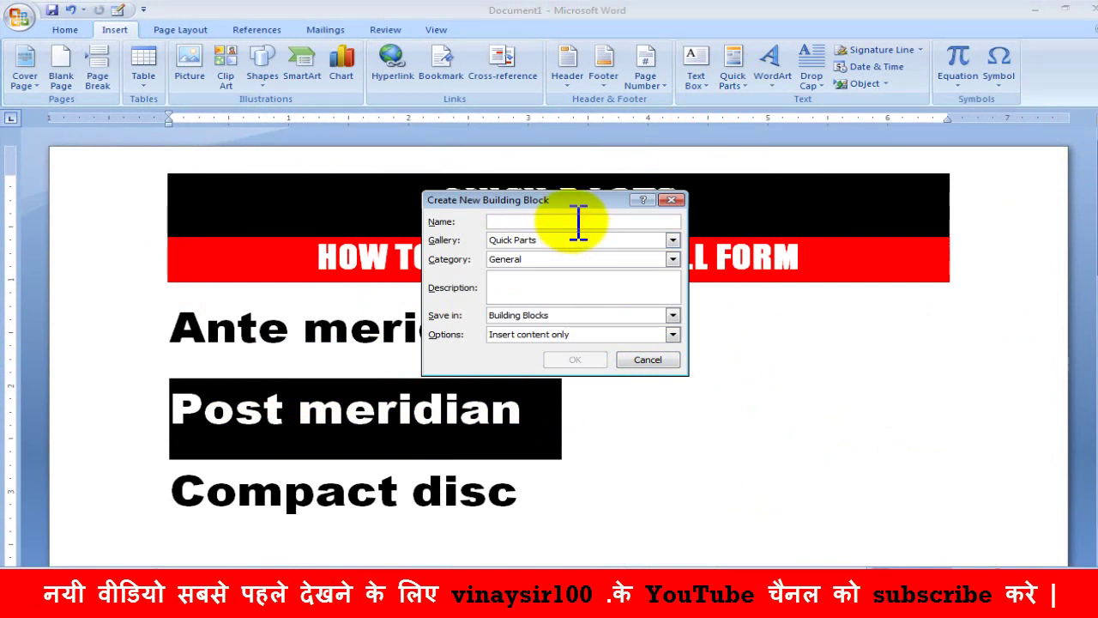
pyautogui.write('PM')
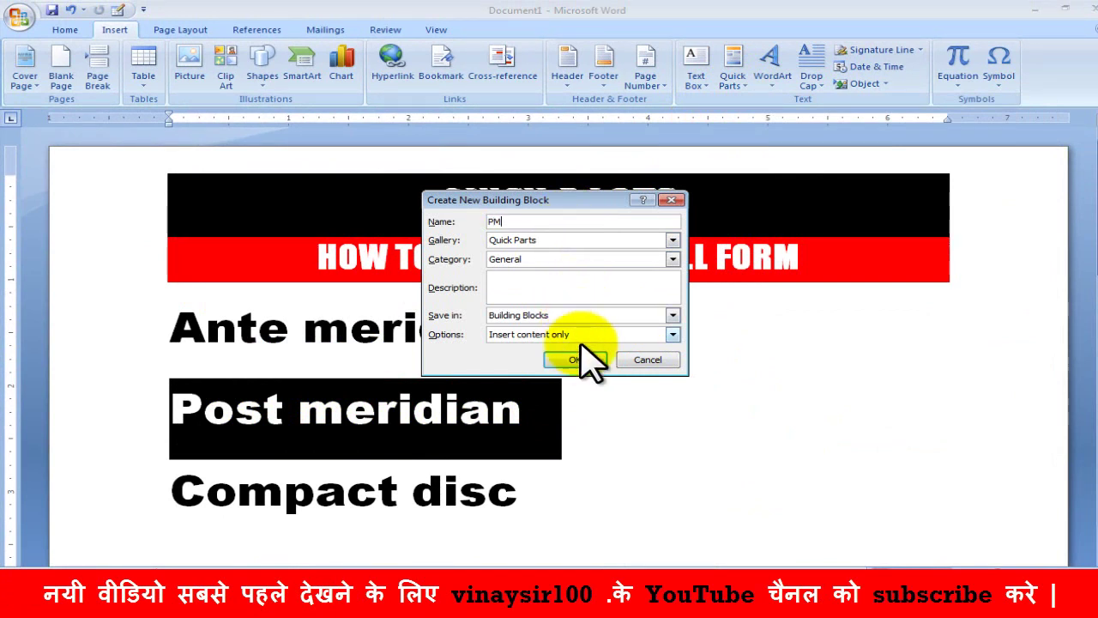
pyautogui.click(587, 364)
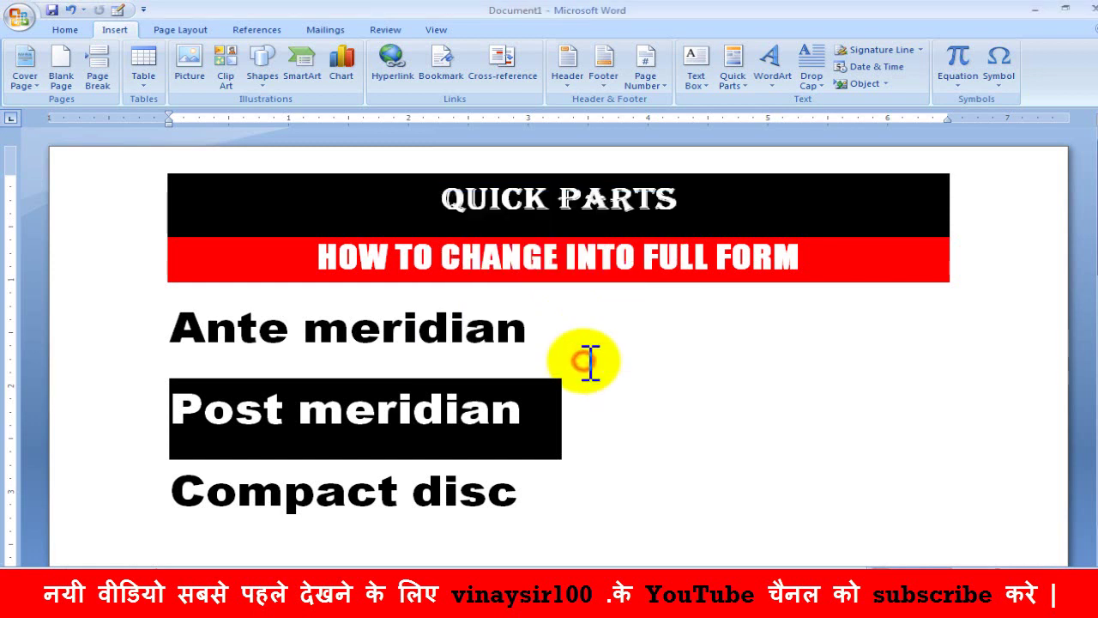
# Select the 'Compact disc' line, save it as building block CD, then deselect it
pyautogui.click(521, 488)
pyautogui.tripleClick(377, 476)
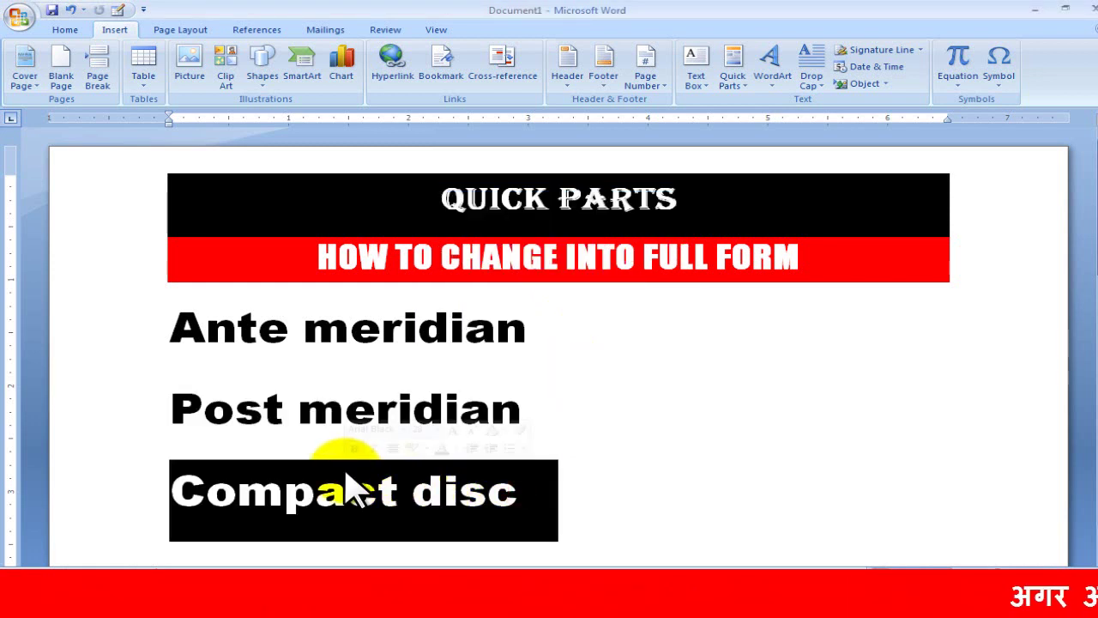
pyautogui.click(737, 84)
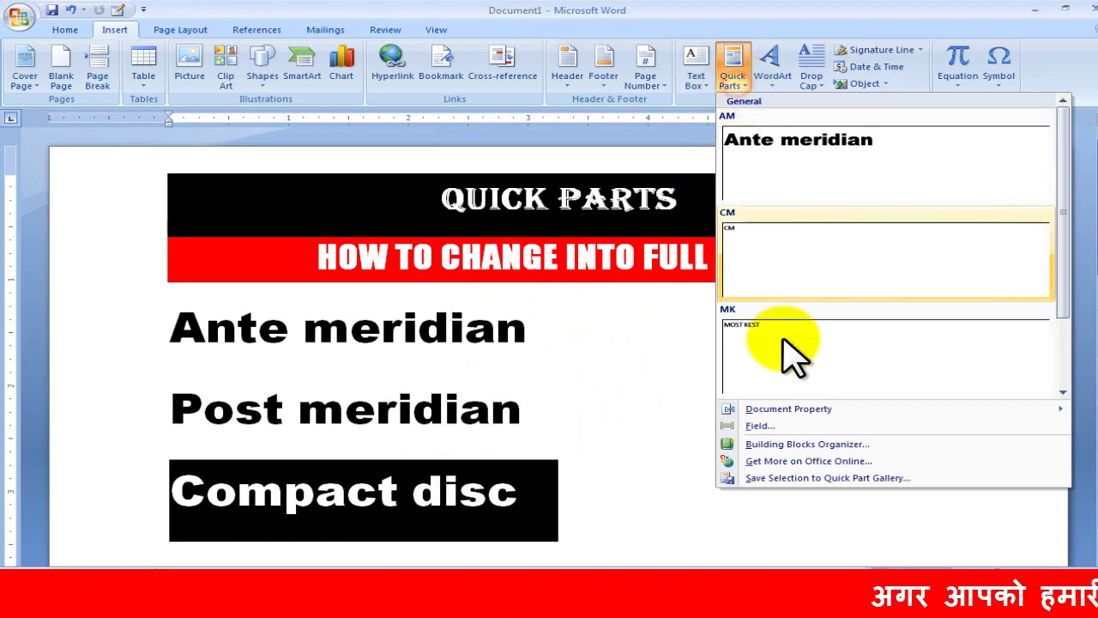
pyautogui.click(802, 479)
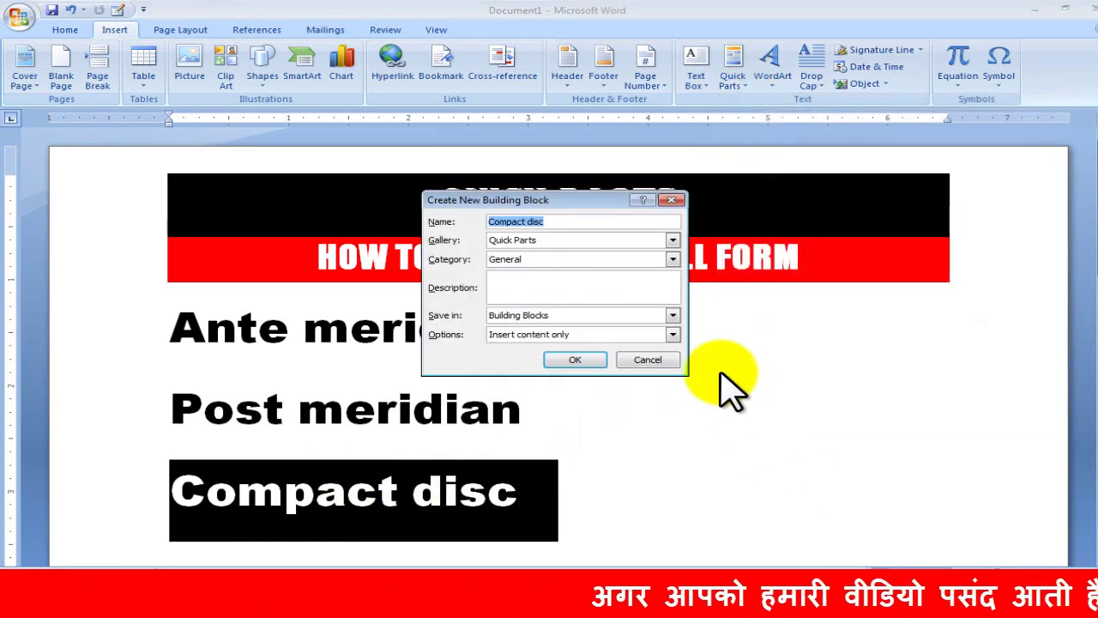
pyautogui.press('BackSpace')
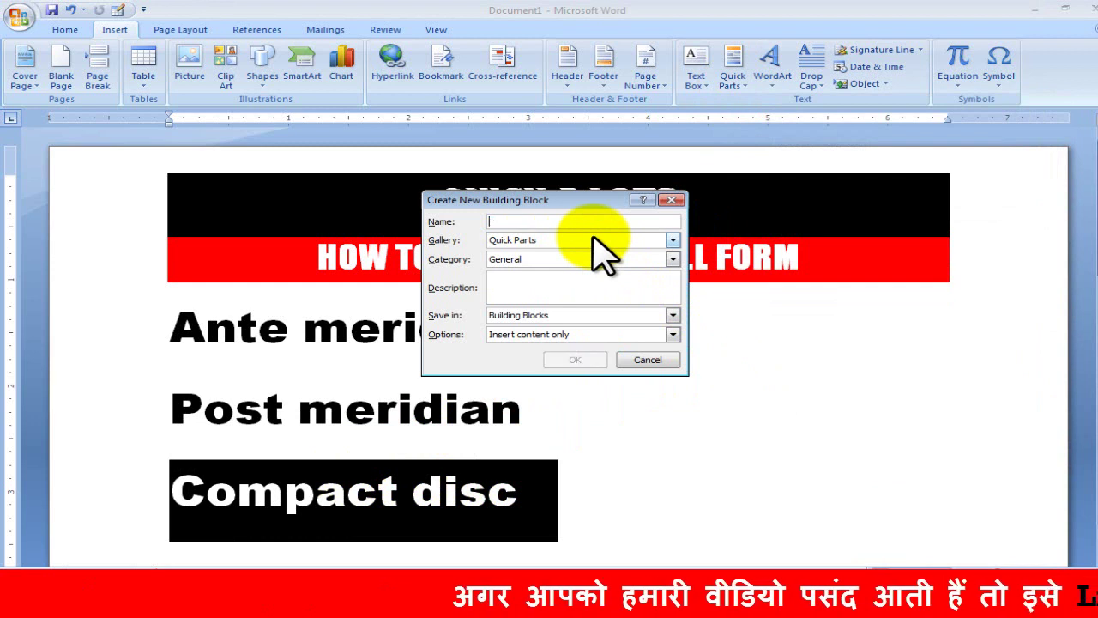
pyautogui.write('CD')
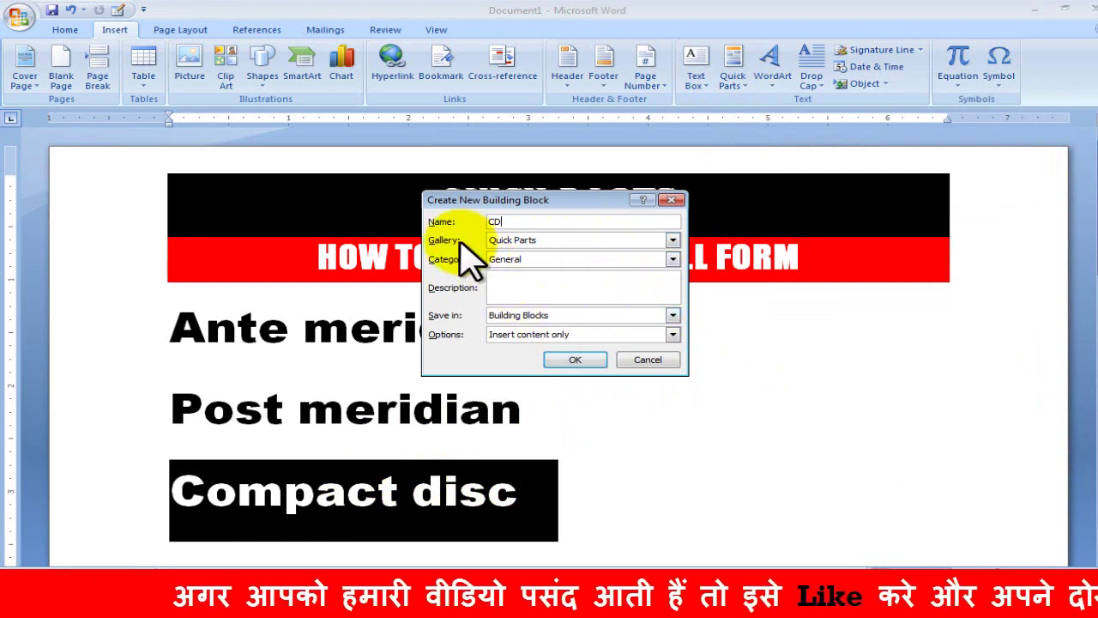
pyautogui.click(575, 360)
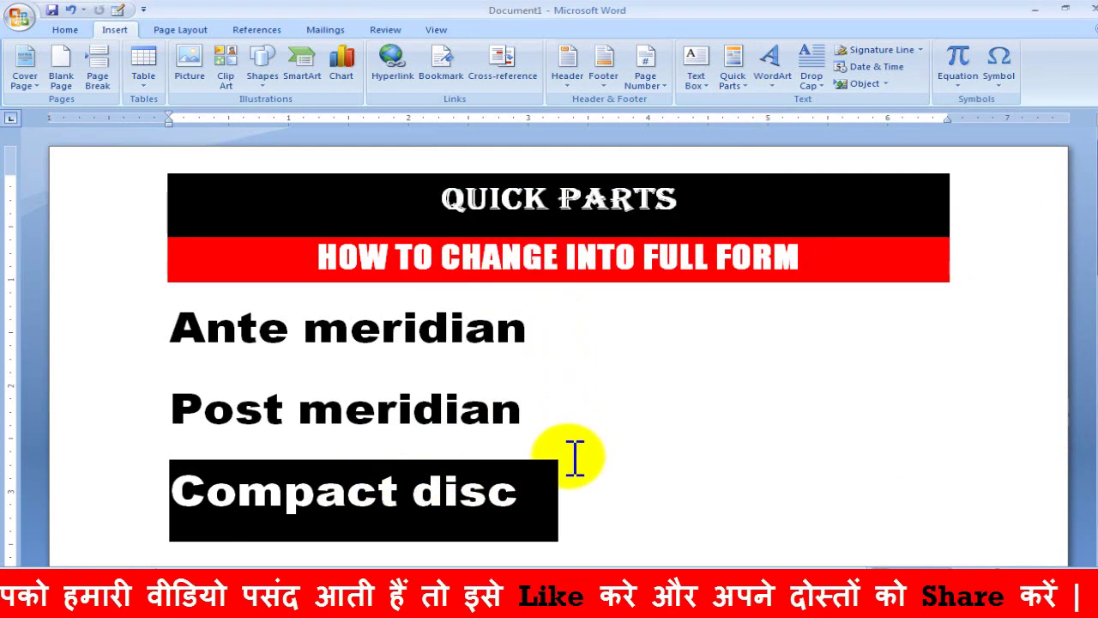
pyautogui.click(568, 489)
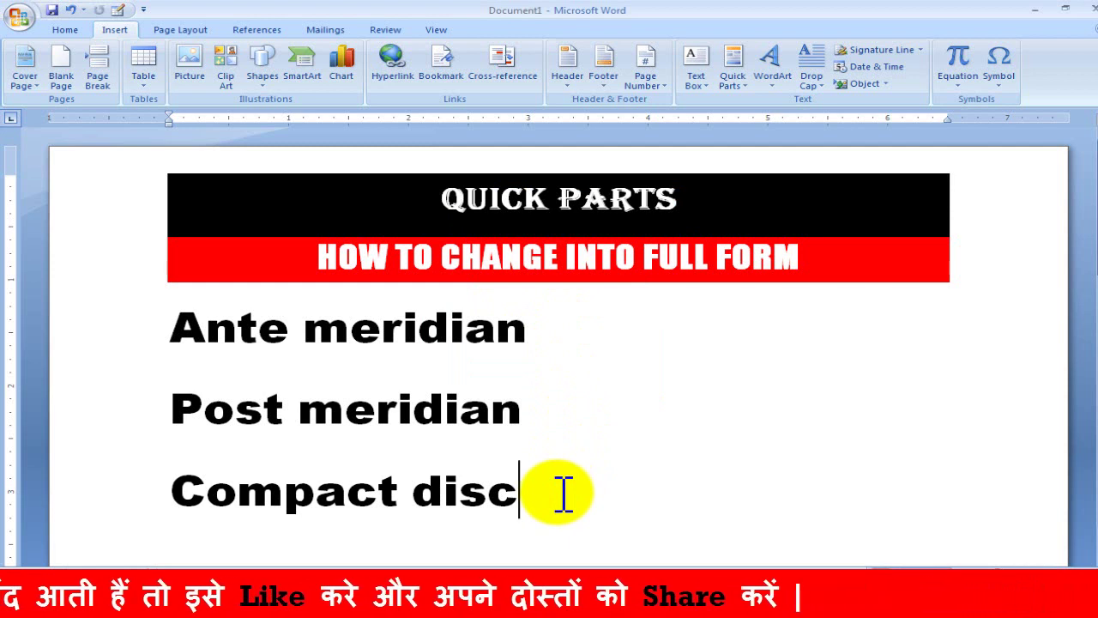
# Delete the three phrases, then type AM and expand it to 'Ante meridian' with F3
pyautogui.moveTo(542, 518); pyautogui.dragTo(243, 375)
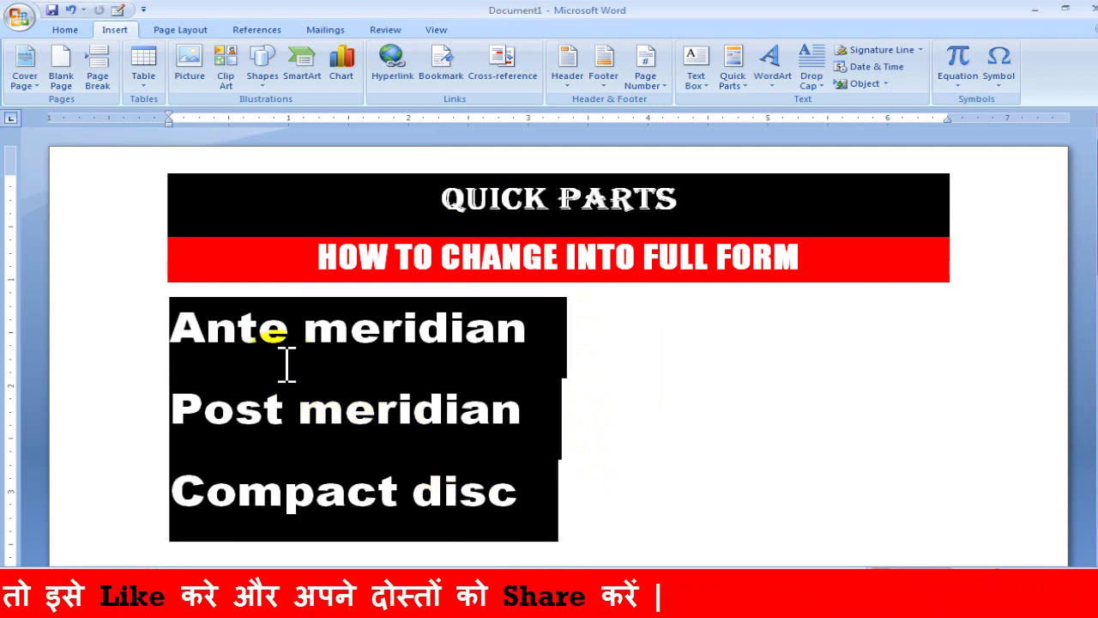
pyautogui.press('Delete')
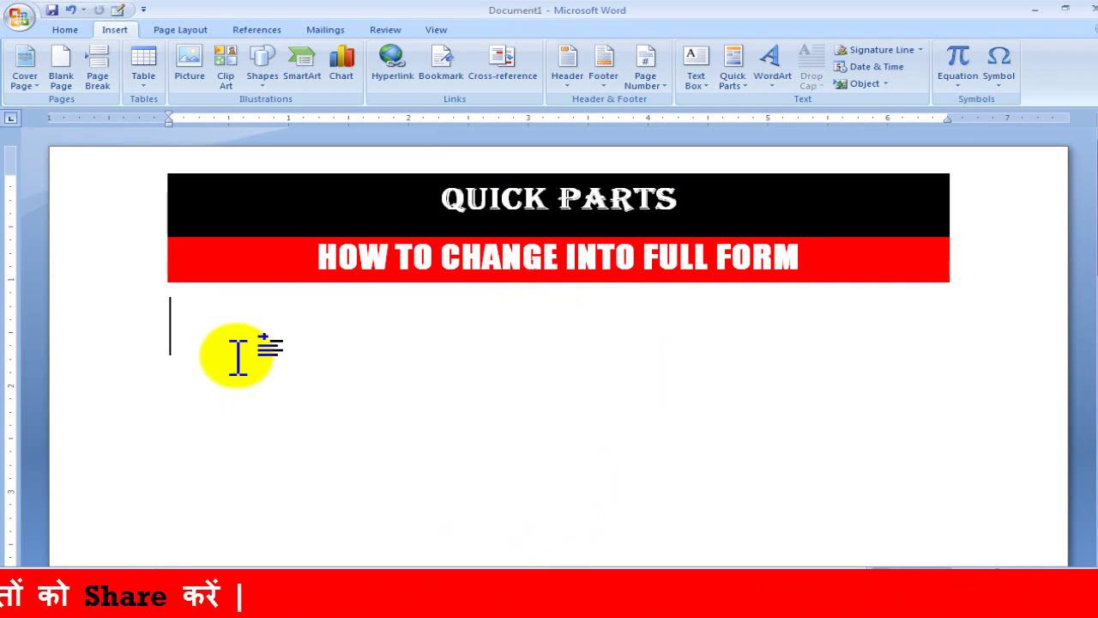
pyautogui.write('AM')
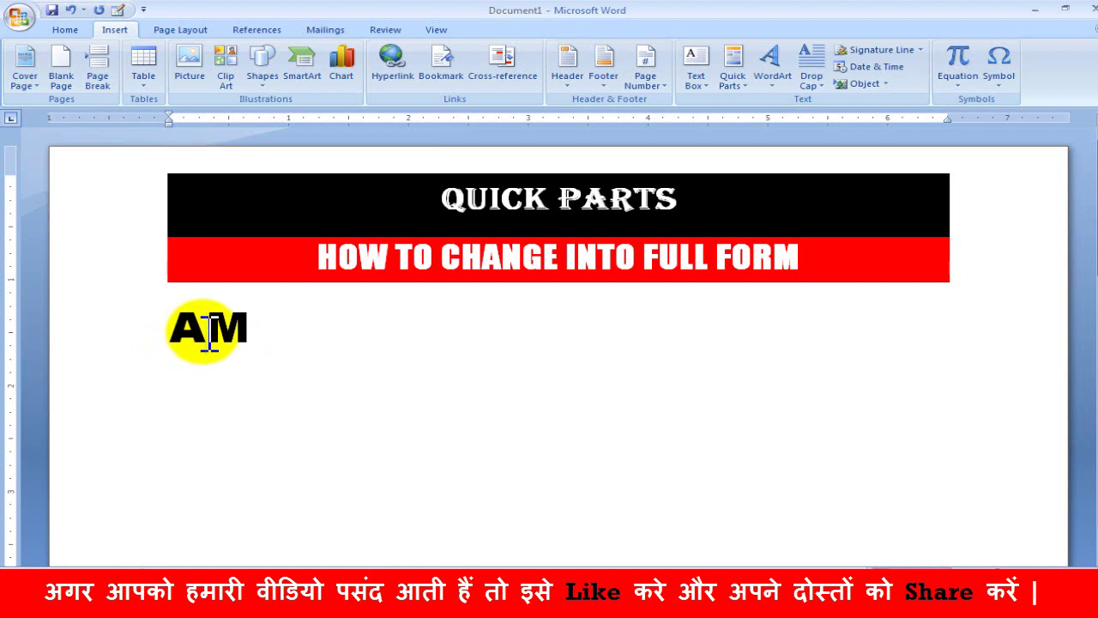
pyautogui.press('F3')
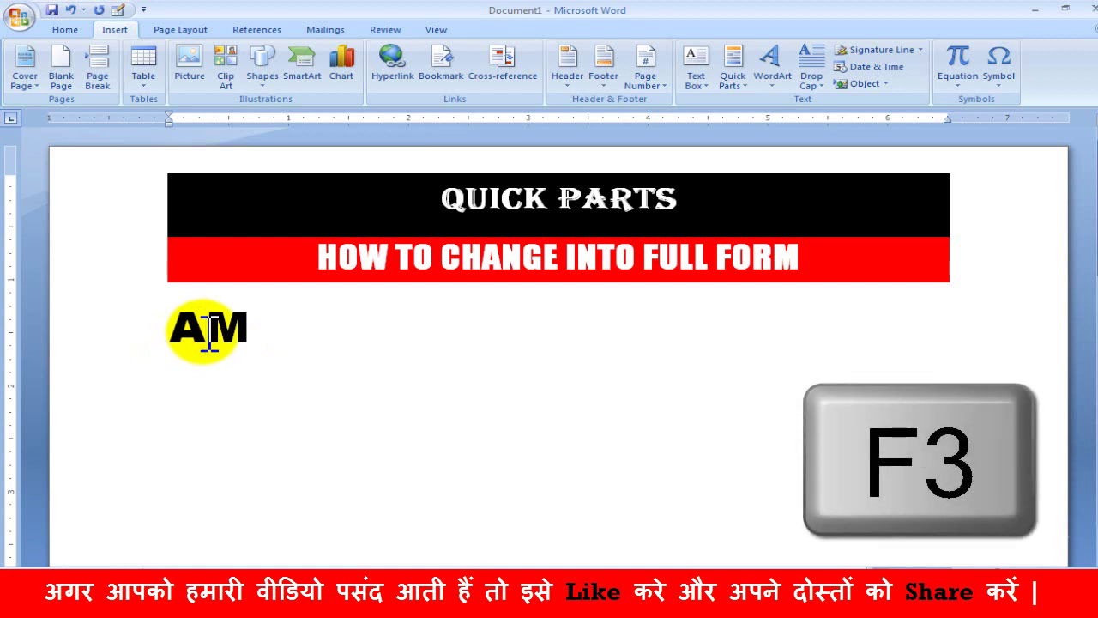
pyautogui.press('F3')
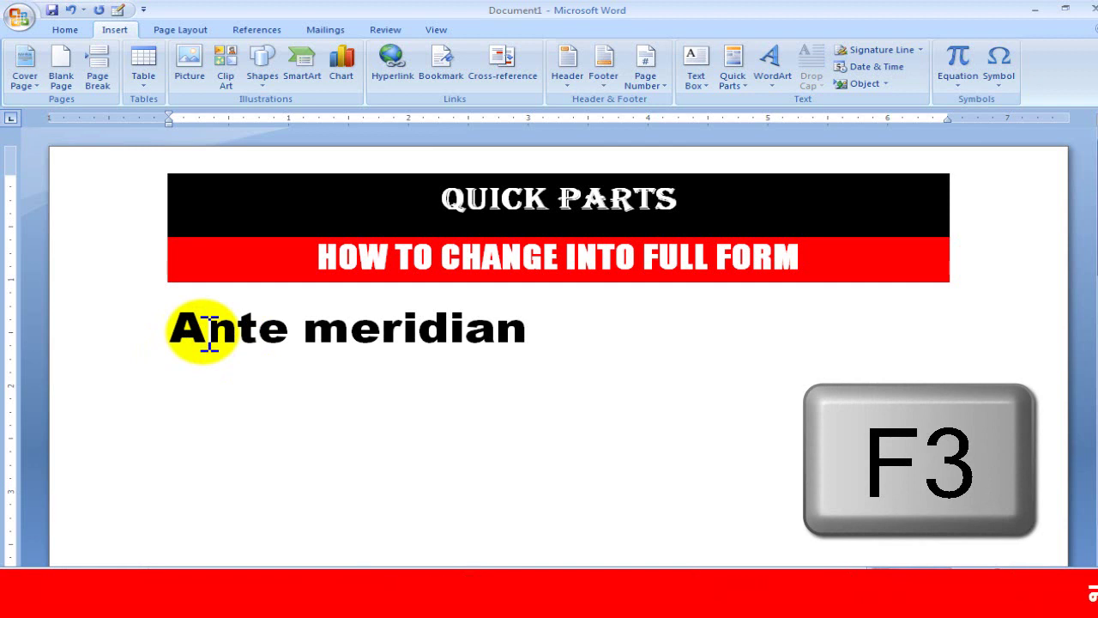
# Type PM and CD, expanding them with F3 into 'Post meridian' and 'Compact disc'
pyautogui.write('PM')
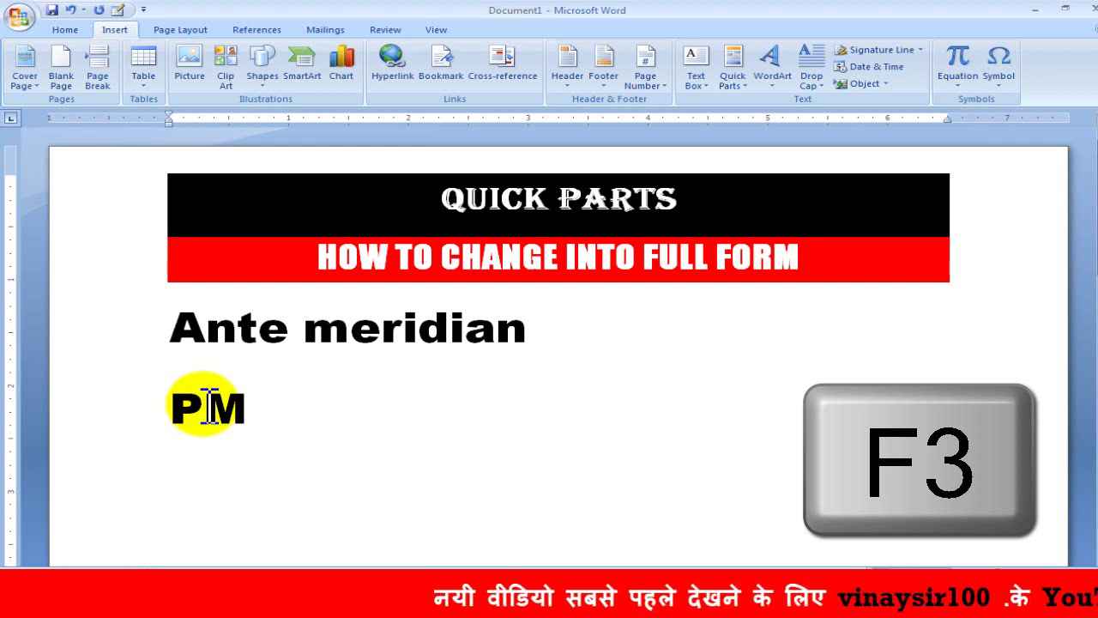
pyautogui.press('F3')
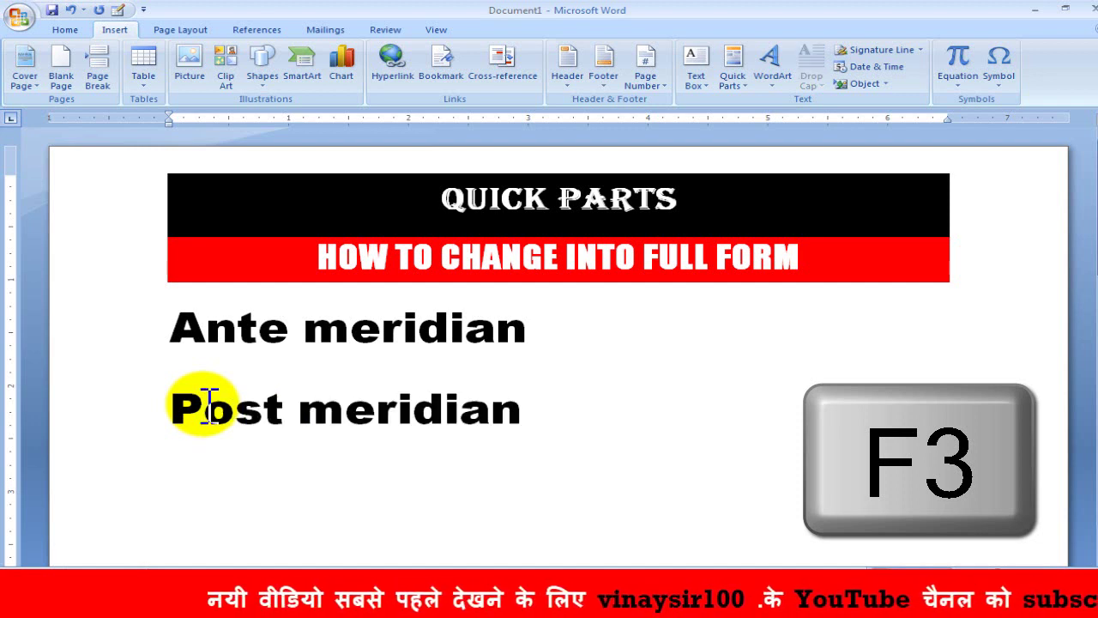
pyautogui.write('cD')
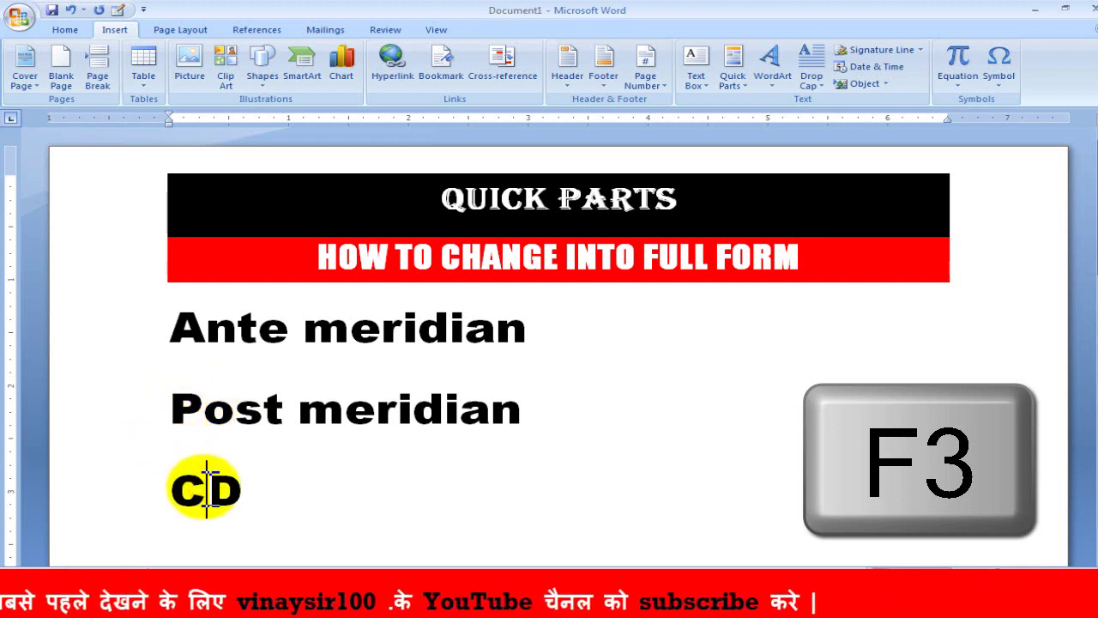
pyautogui.press('F3')
pyautogui.write('AM')
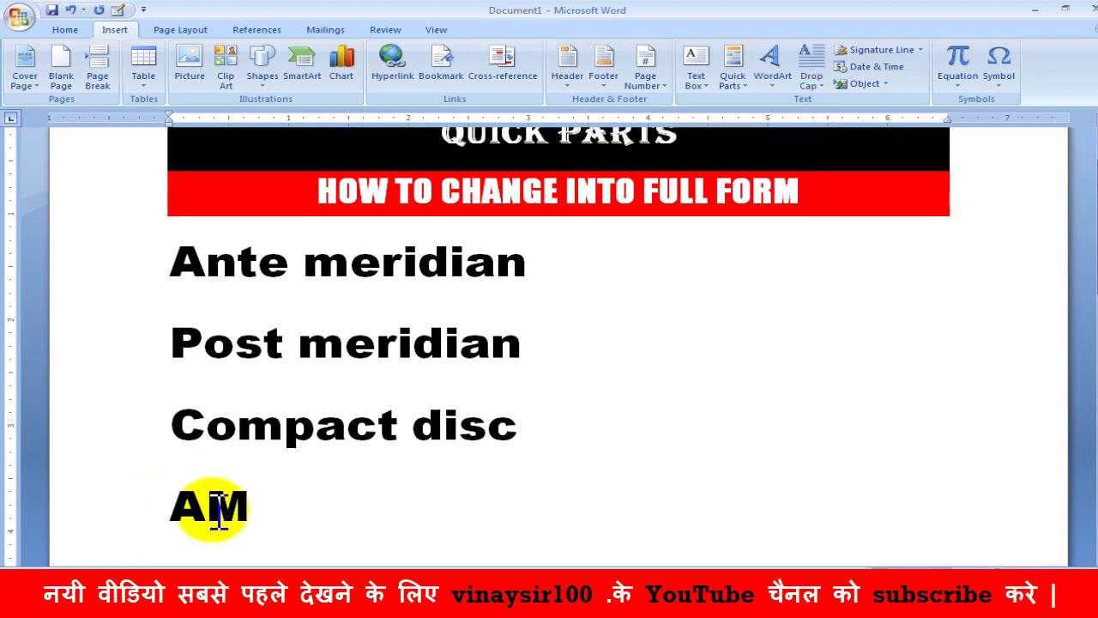
# Expand the fourth-line AM into 'Ante meridian' with F3, then show the Quick Parts gallery
pyautogui.click(207, 504)
pyautogui.press('F3')
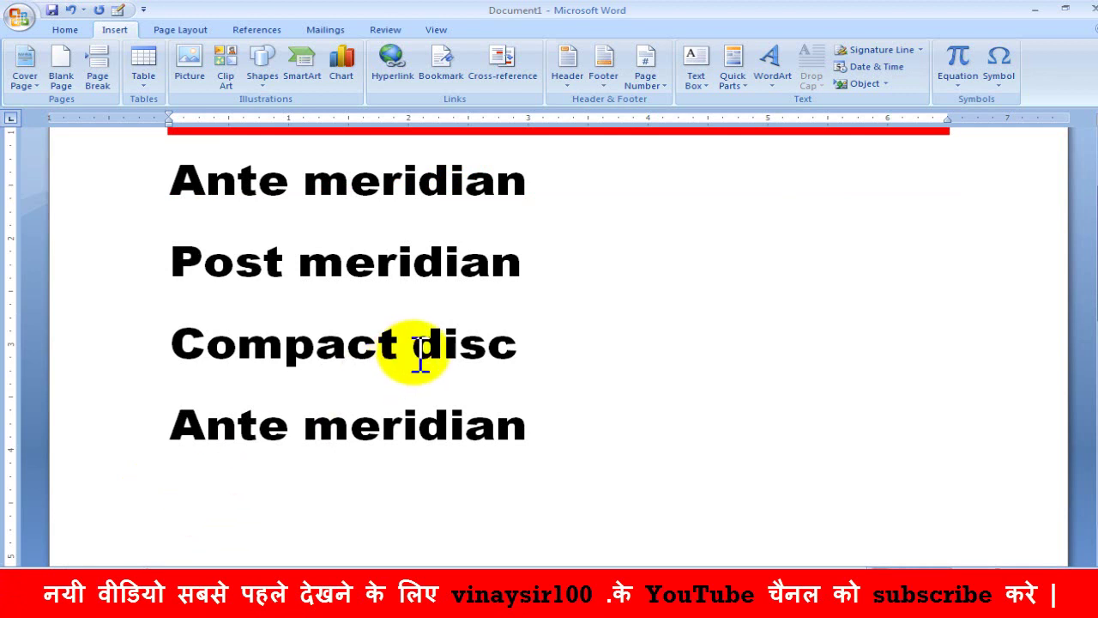
pyautogui.click(736, 79)
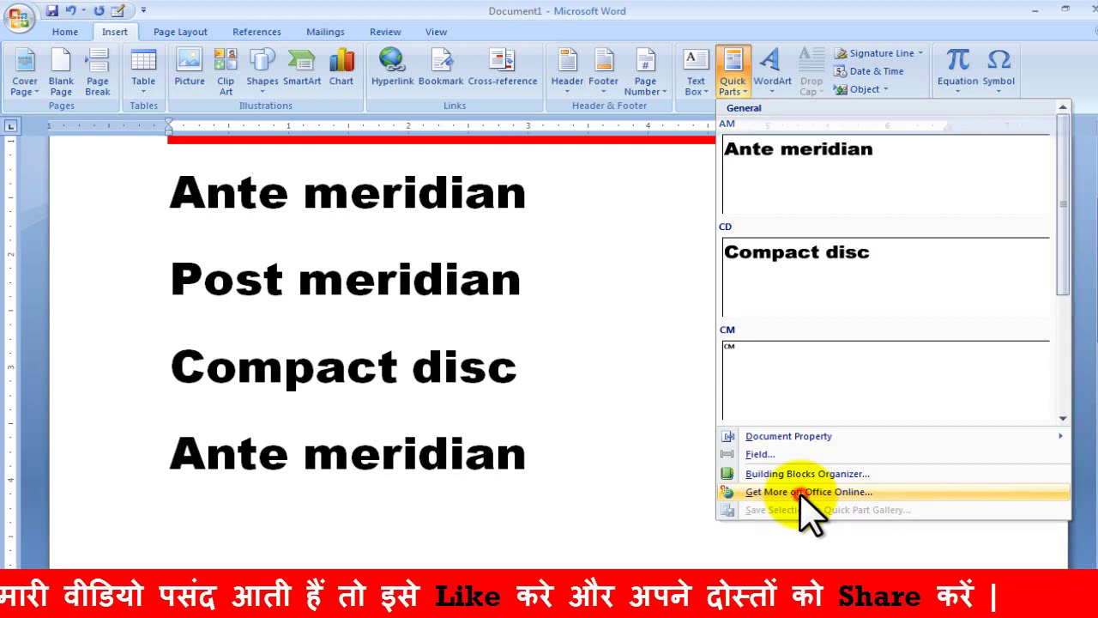
# Choose Get More on Office Online from the Quick Parts menu
pyautogui.click(803, 494)
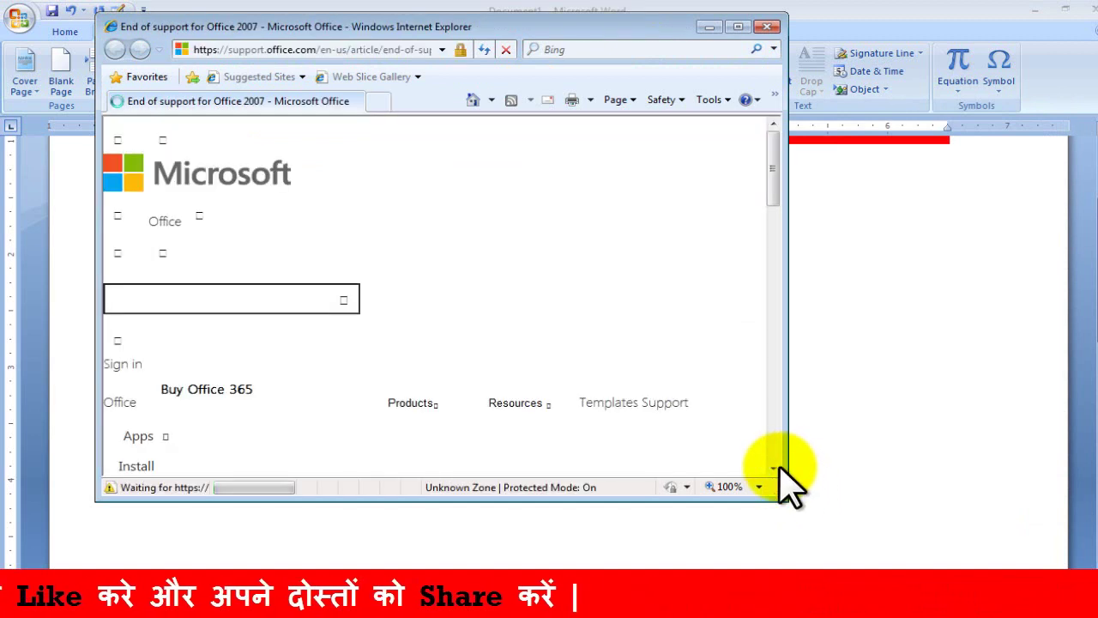
# Maximize Internet Explorer, search the Office support site for CD, and scroll the results
pyautogui.click(738, 27)
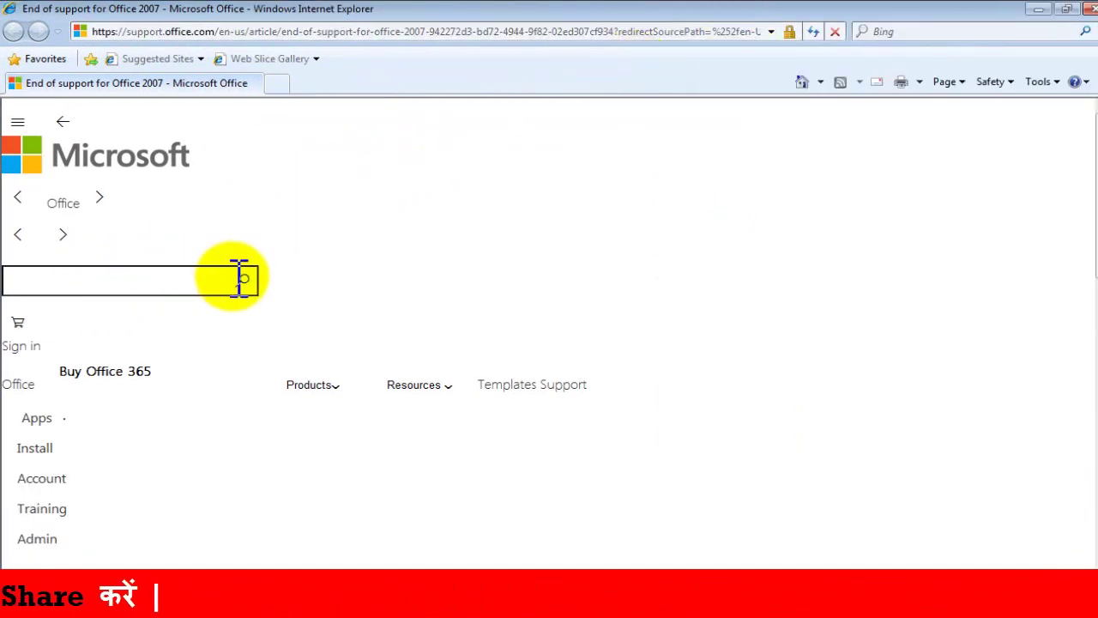
pyautogui.click(226, 280)
pyautogui.write('CD')
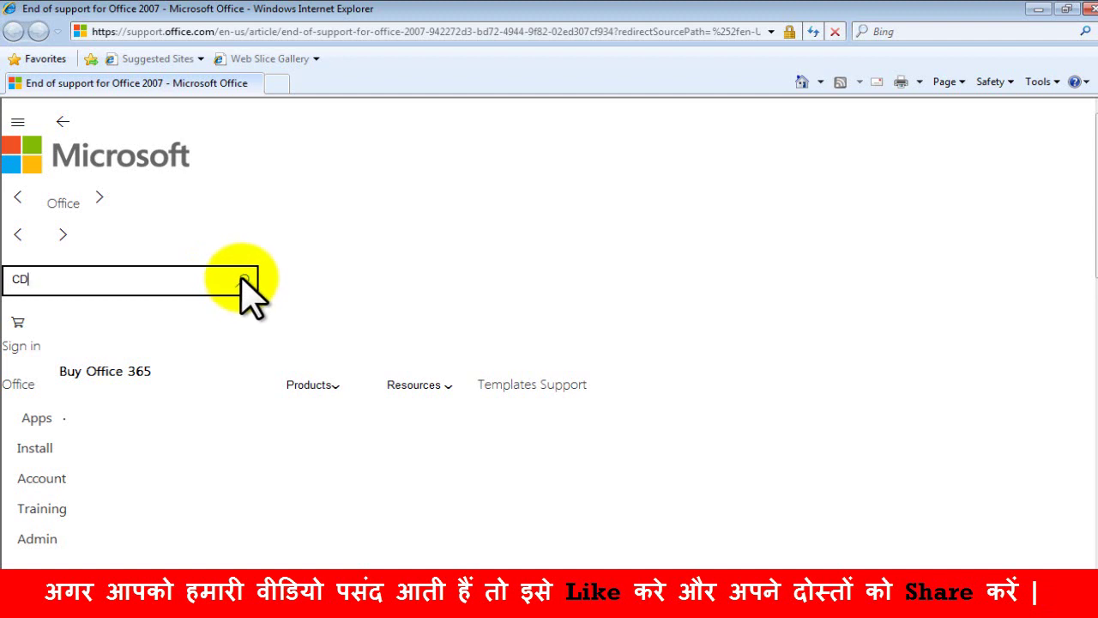
pyautogui.click(245, 282)
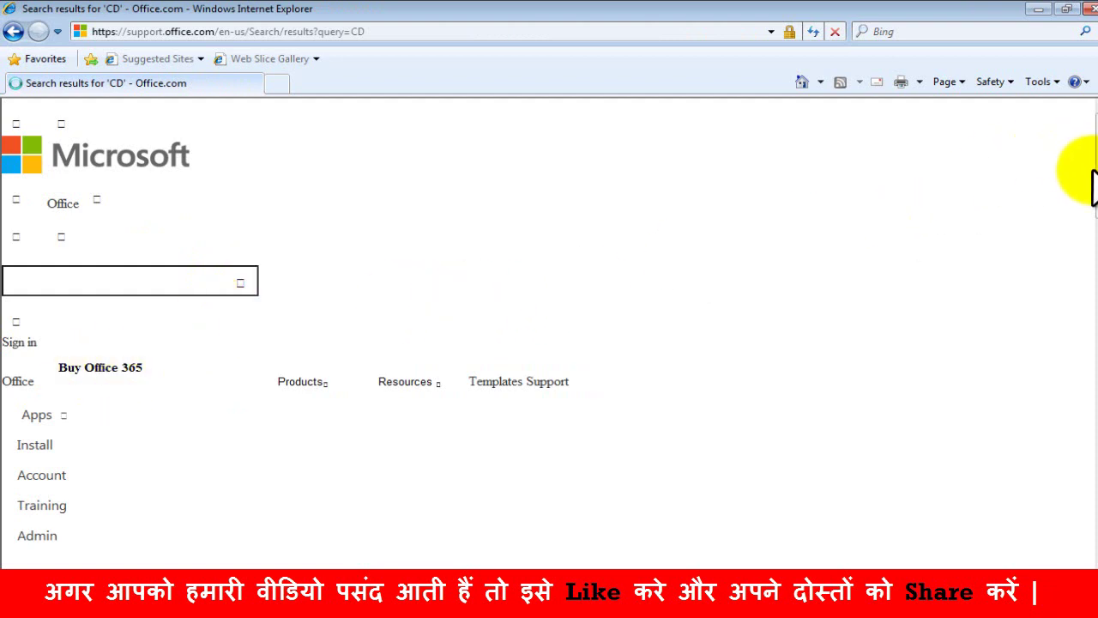
pyautogui.moveTo(1083, 176); pyautogui.dragTo(1081, 246)
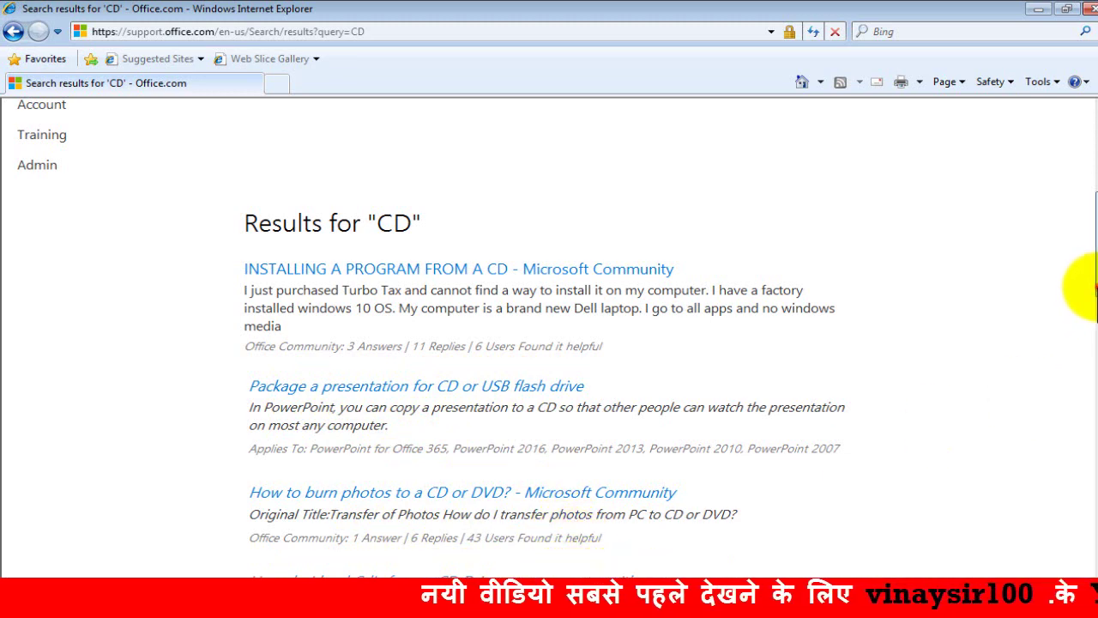
pyautogui.moveTo(1094, 287); pyautogui.dragTo(1083, 180)
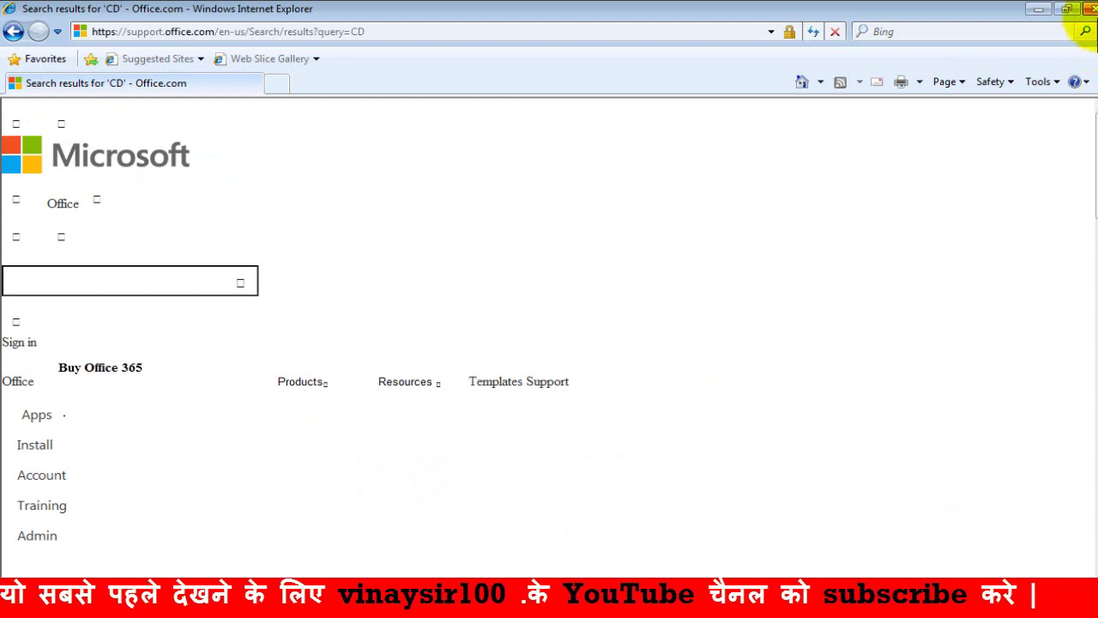
# Close Internet Explorer to return to the Word document
pyautogui.click(1090, 9)
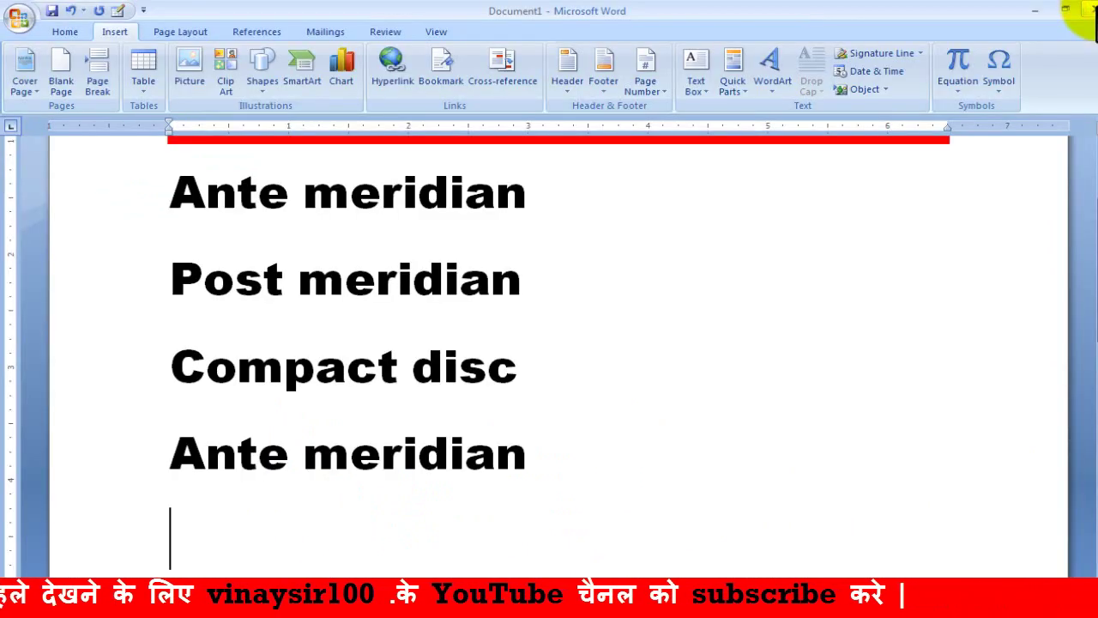